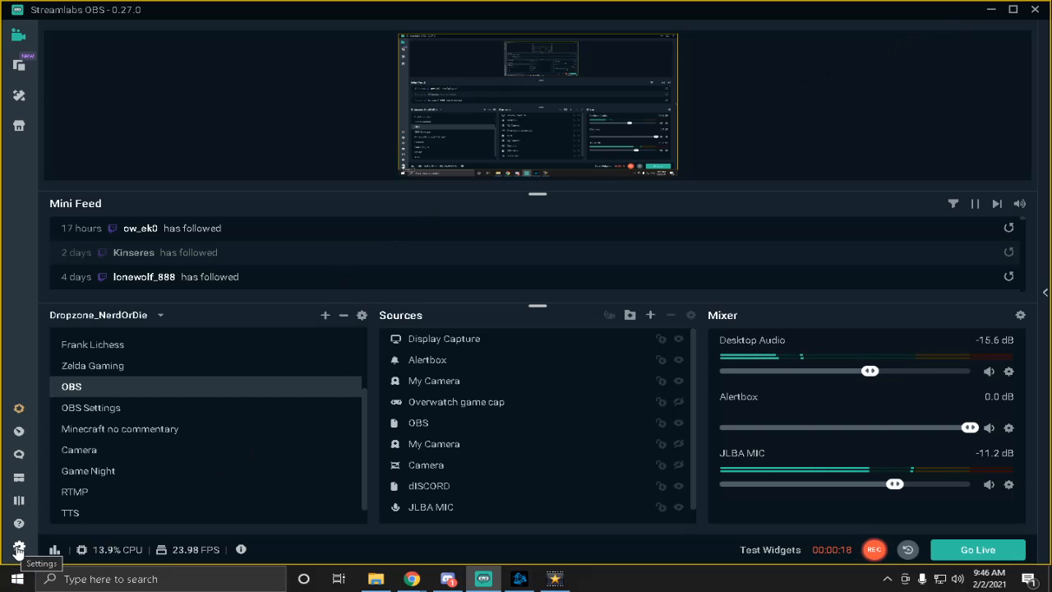
- Open the Game Overlay settings and switch the in-game overlay off and back on
left_click(18, 549)
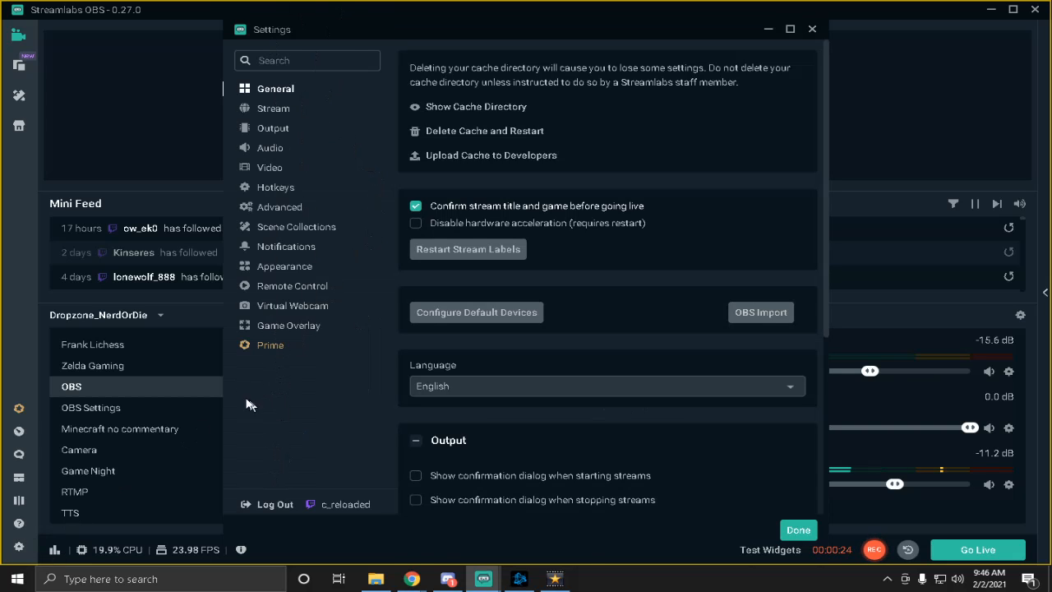
left_click(294, 328)
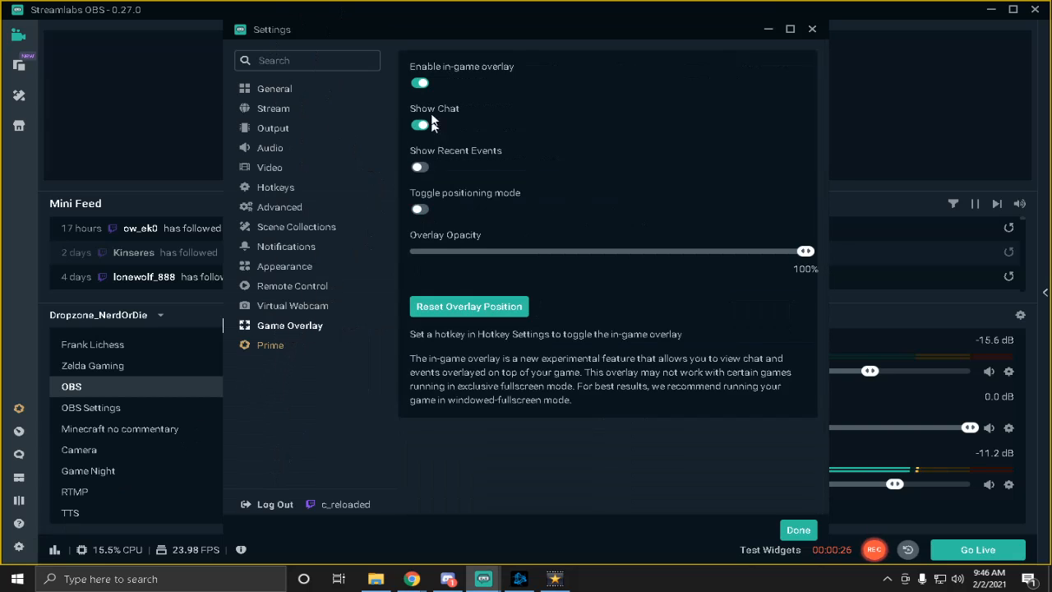
left_click(418, 86)
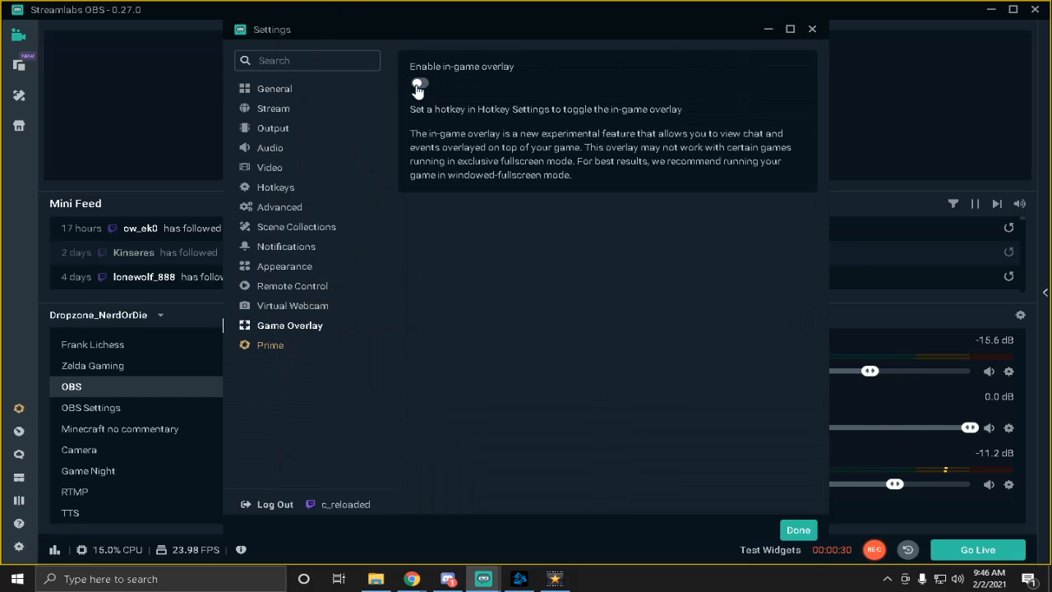
left_click(420, 86)
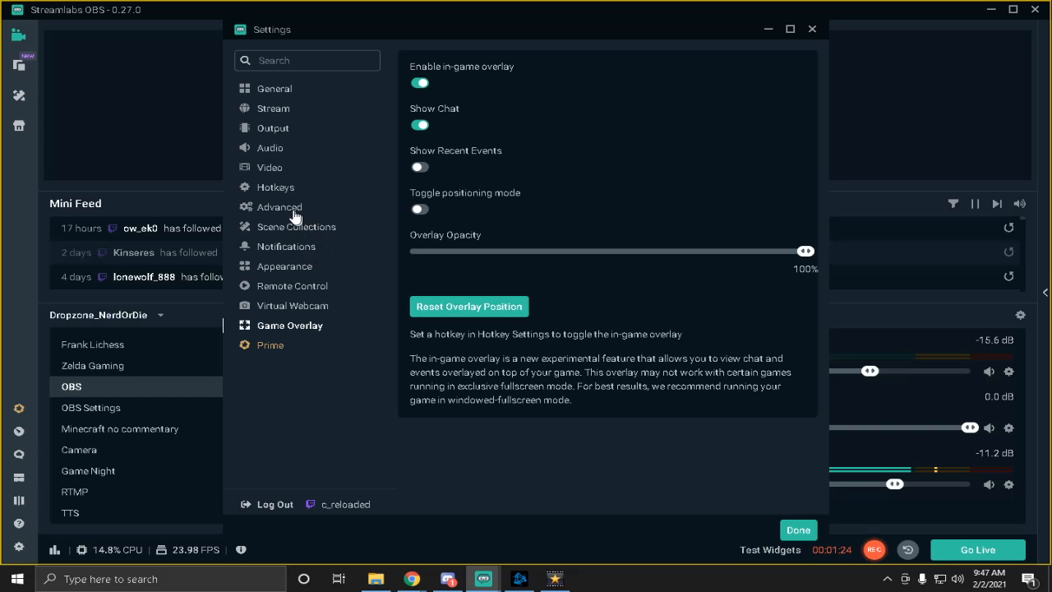
- Review the hotkeys for toggling the in-game overlay and the overlay positioning mode, and close the settings
left_click(279, 188)
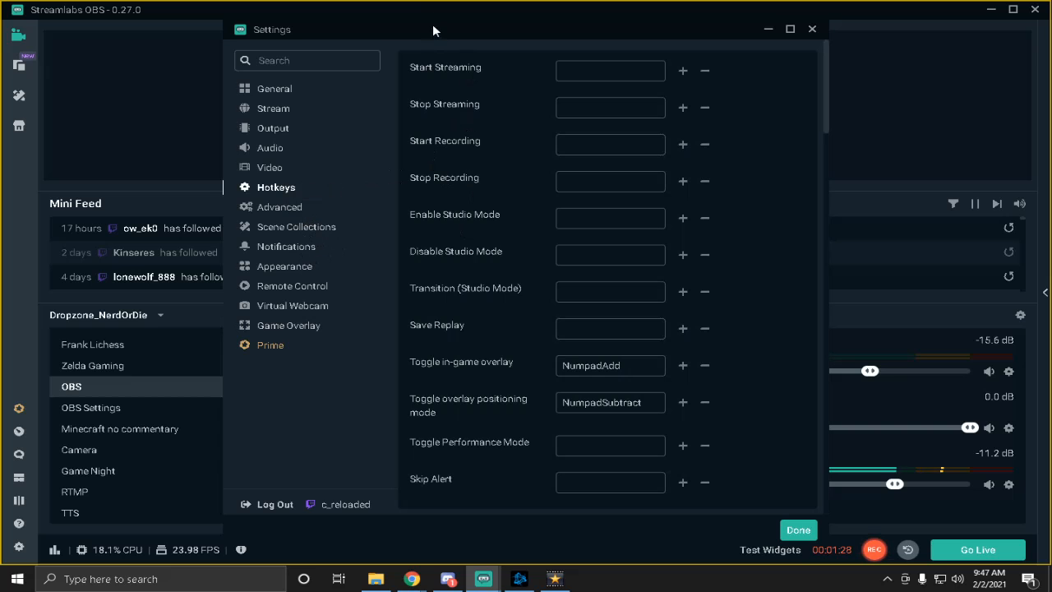
scroll(473, 385, "down", 10)
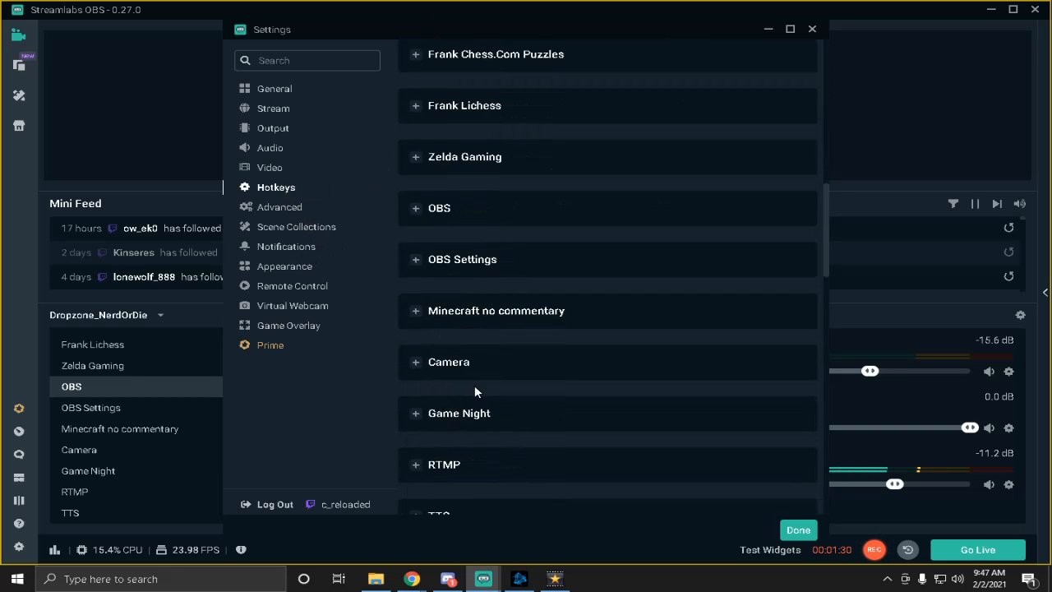
scroll(474, 384, "up", 10)
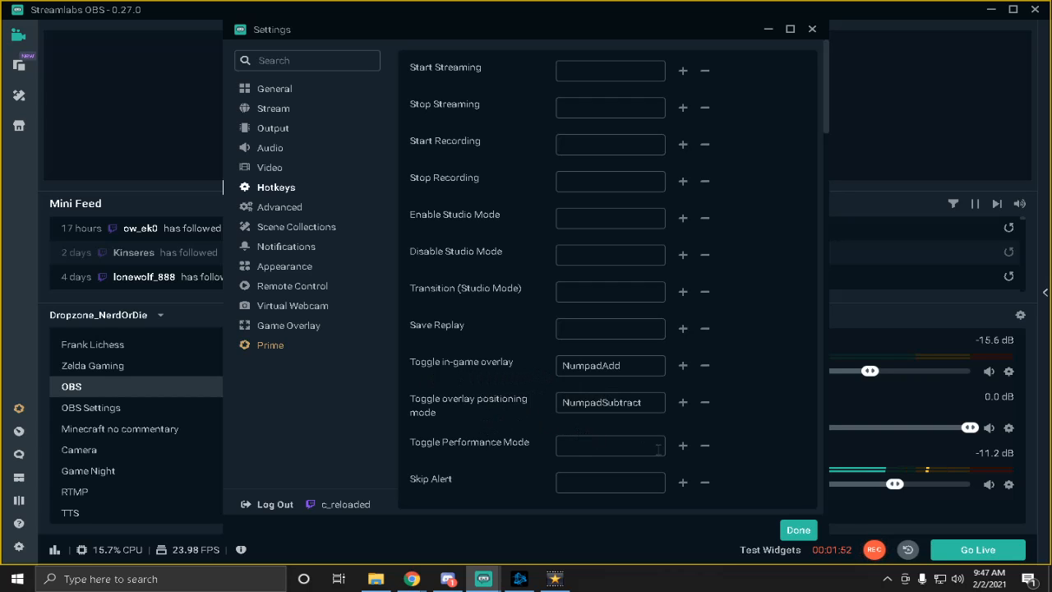
left_click(636, 367)
left_click(647, 402)
left_click(798, 529)
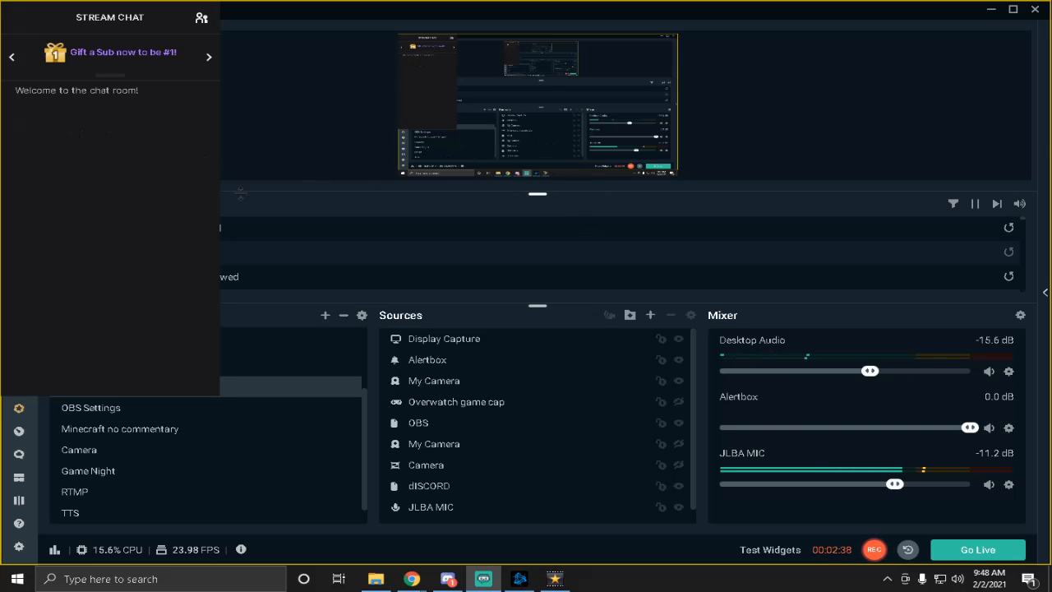
- Turn on overlay positioning mode and move the chat overlay to the middle of the screen
key("F10")
left_click_drag(237, 191, 525, 234)
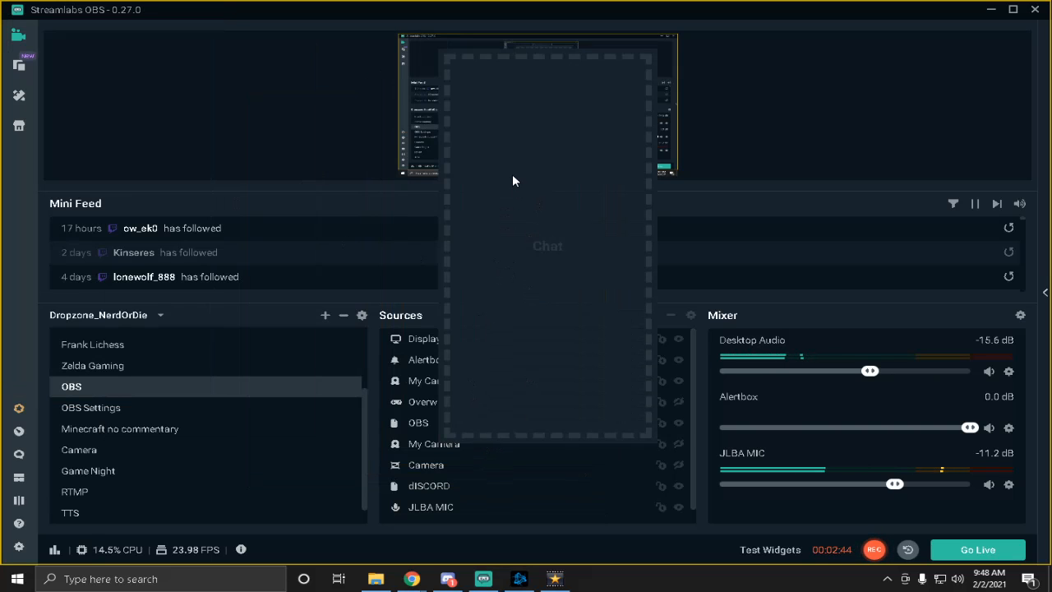
key("F10")
key("F10")
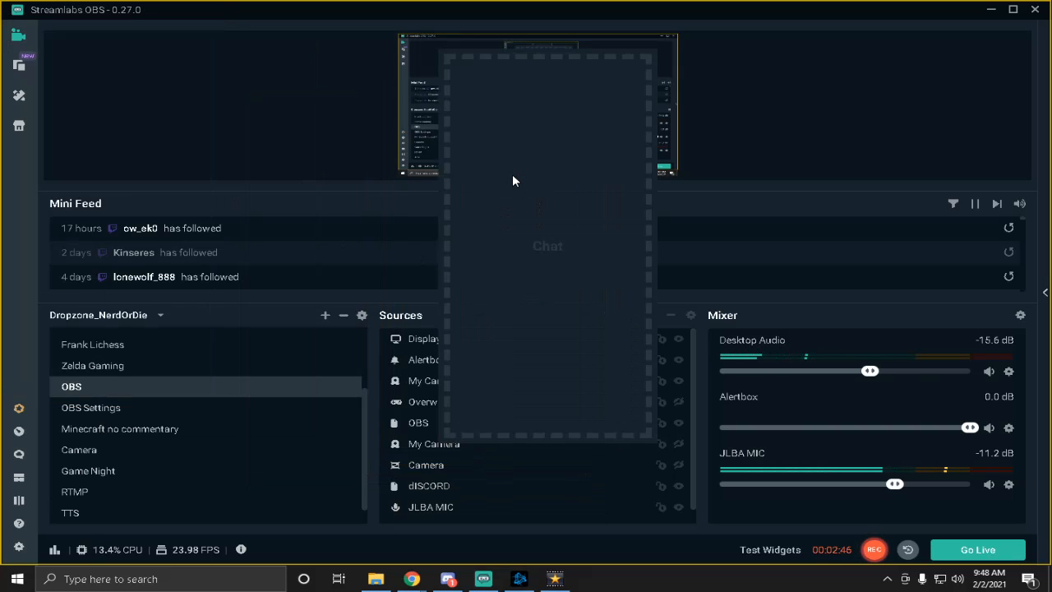
- Move the chat overlay back to the screen's upper-left corner and try to resize it from its corners
left_click_drag(529, 211, 113, 184)
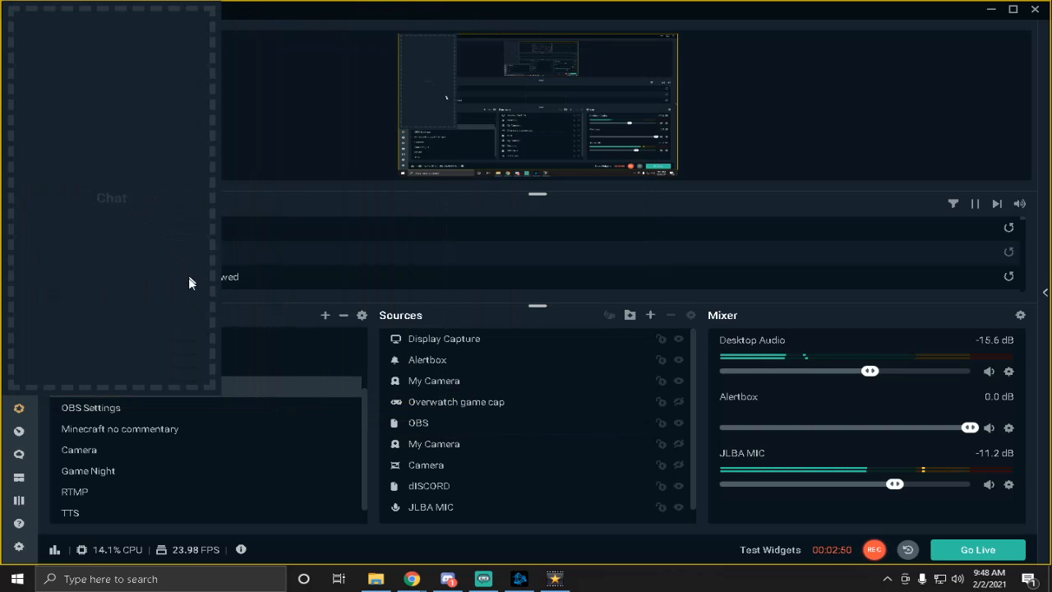
left_click_drag(213, 382, 189, 190)
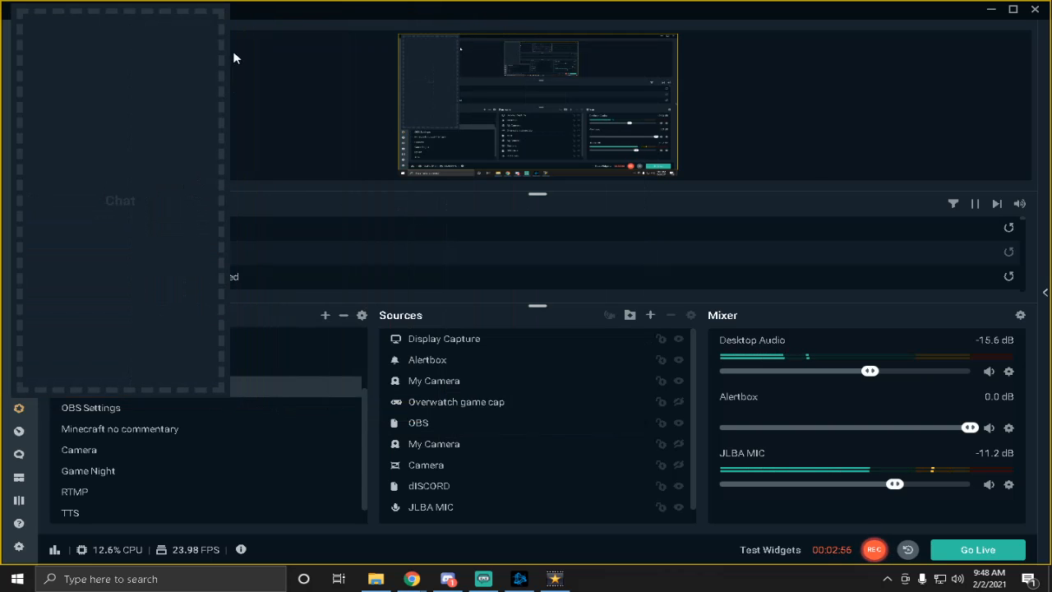
left_click_drag(225, 11, 446, 55)
left_click_drag(236, 435, 5, 398)
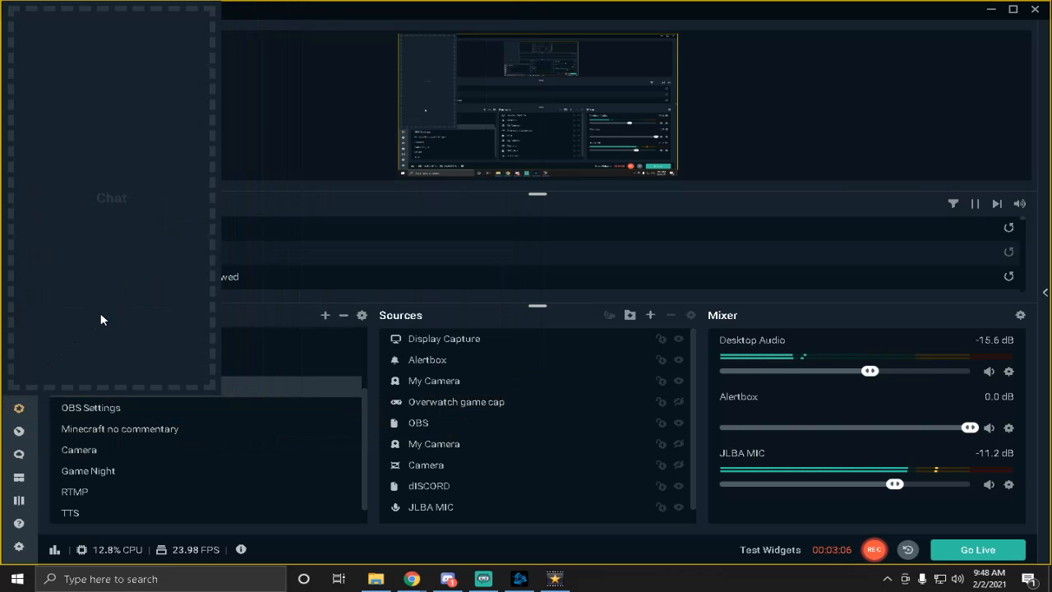
- Move the chat overlay slightly down along the screen's left edge and hide the in-game overlay
left_click_drag(100, 314, 96, 384)
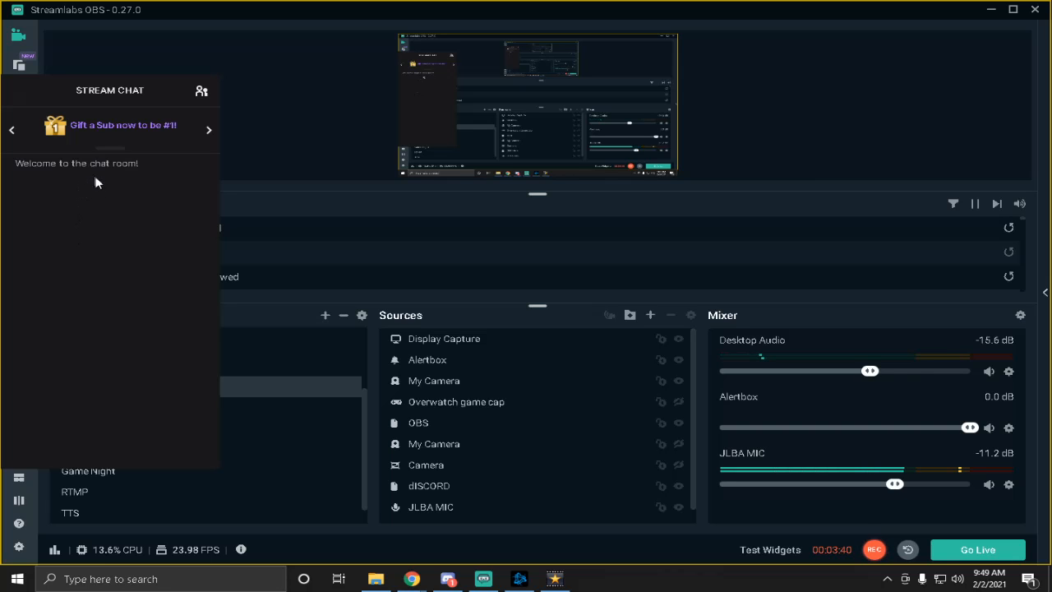
key("F10")
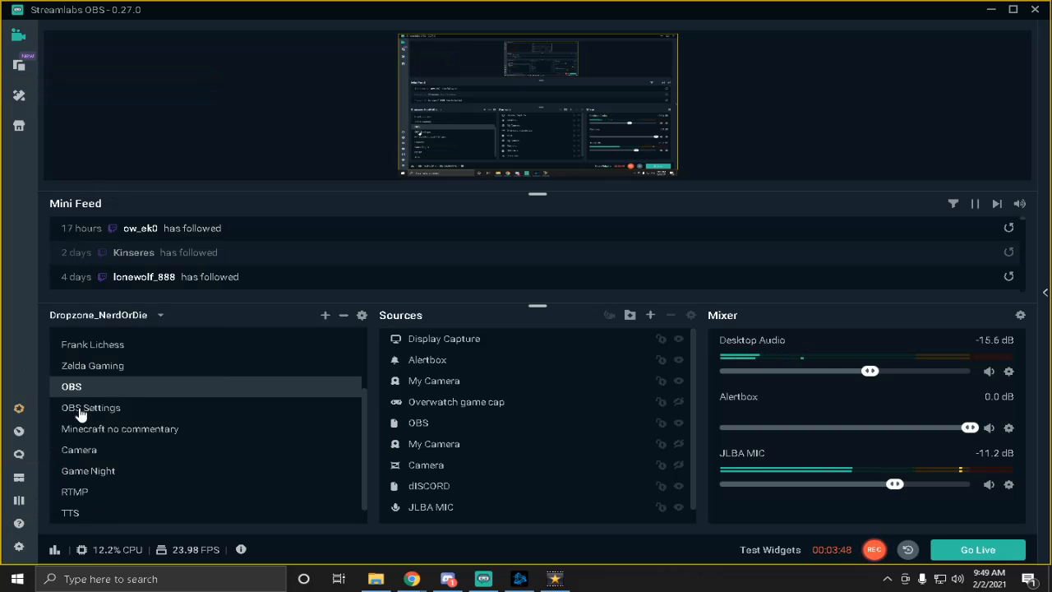
- Enable Show Recent Events in the Game Overlay settings and close the settings
left_click(18, 546)
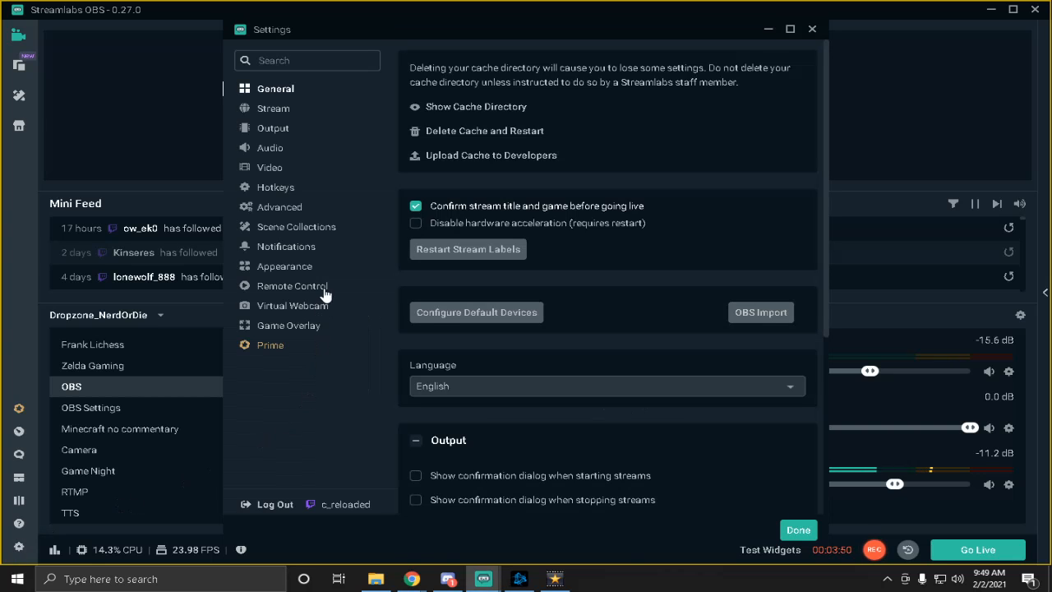
left_click(298, 325)
left_click(418, 167)
left_click(797, 530)
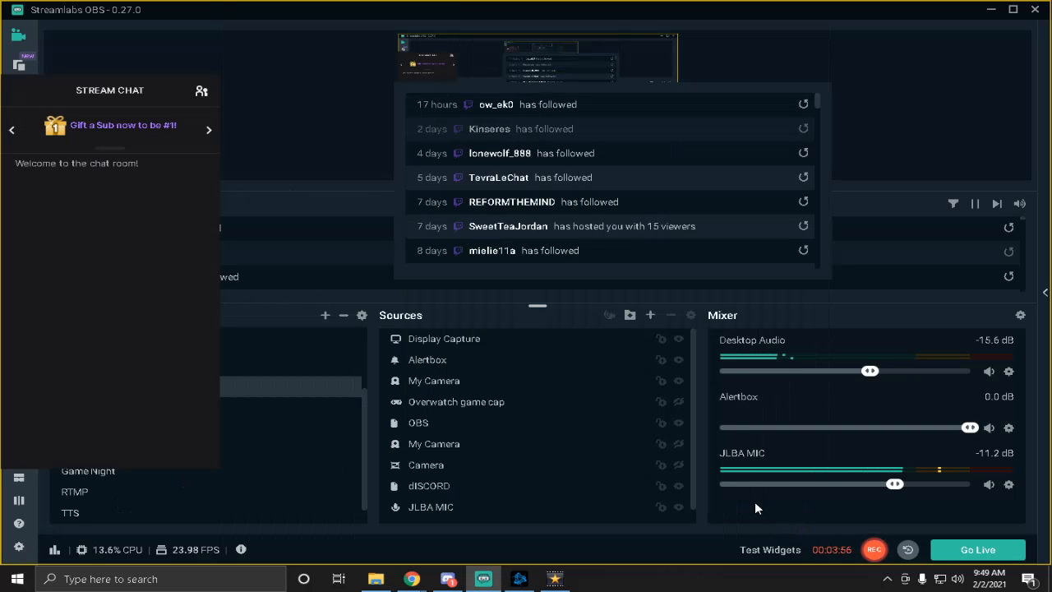
- In positioning mode, place the Recent Events overlay in the screen's upper-left corner and the chat overlay directly beneath it
key("F10")
left_click_drag(595, 203, 204, 122)
left_click_drag(123, 327, 139, 442)
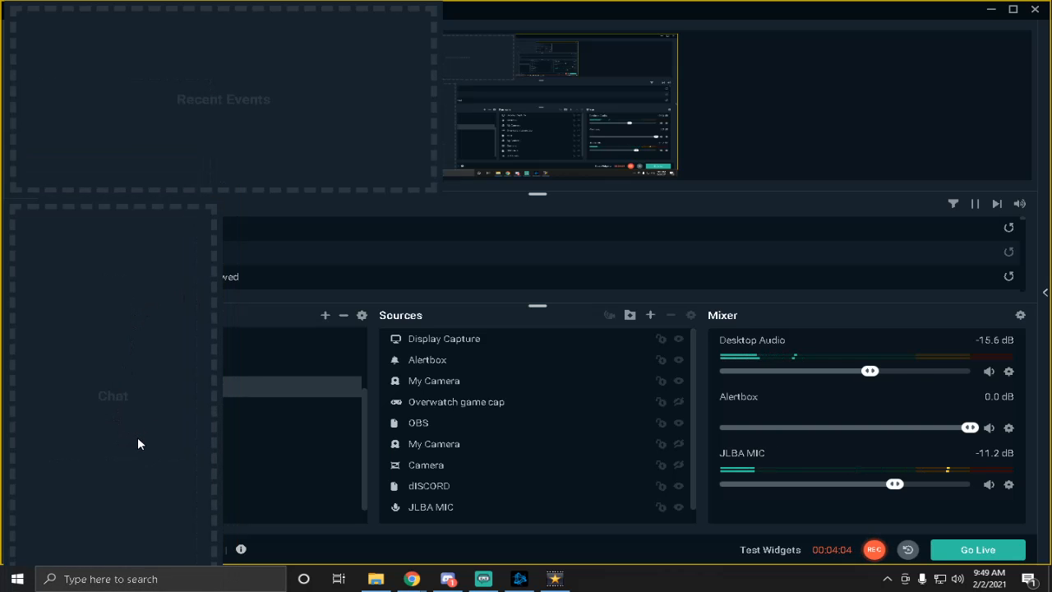
key("F10")
key("F9")
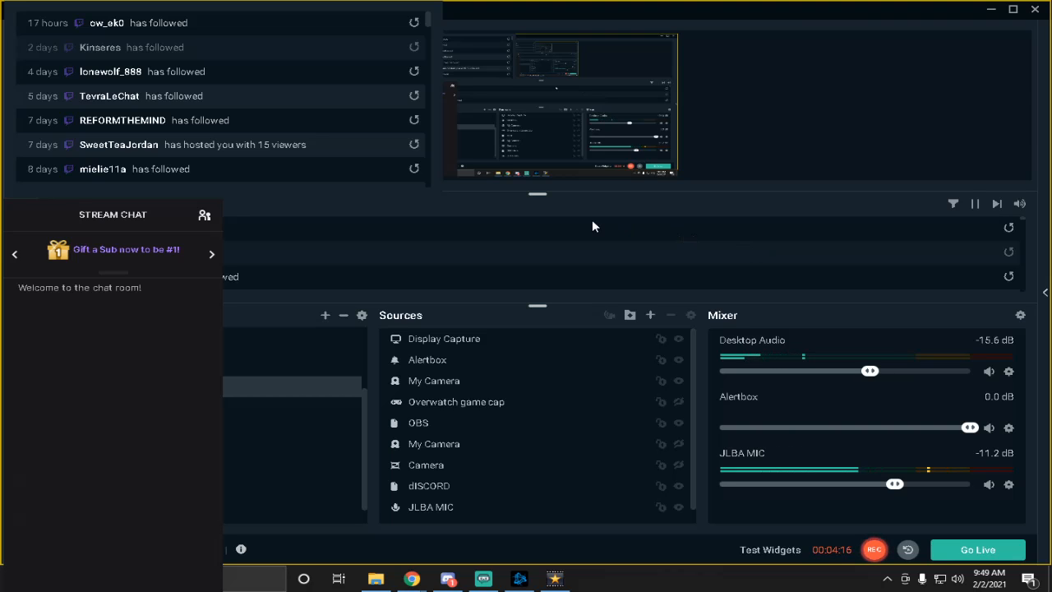
- Reposition the chat overlay slightly higher so it overlaps the lower part of Recent Events, and leave positioning mode
key("F10")
left_click_drag(88, 440, 94, 392)
key("F10")
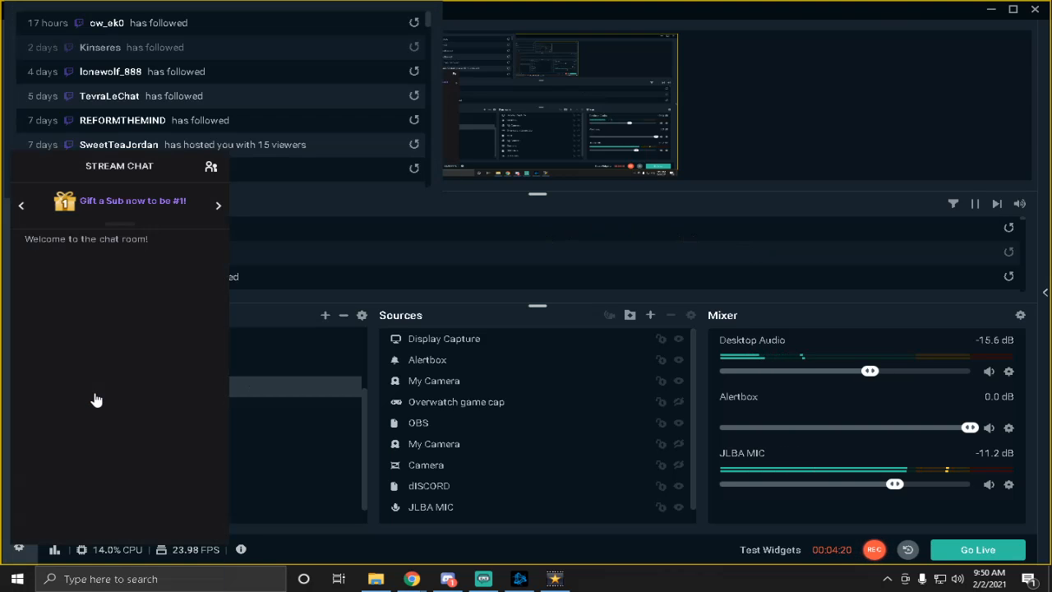